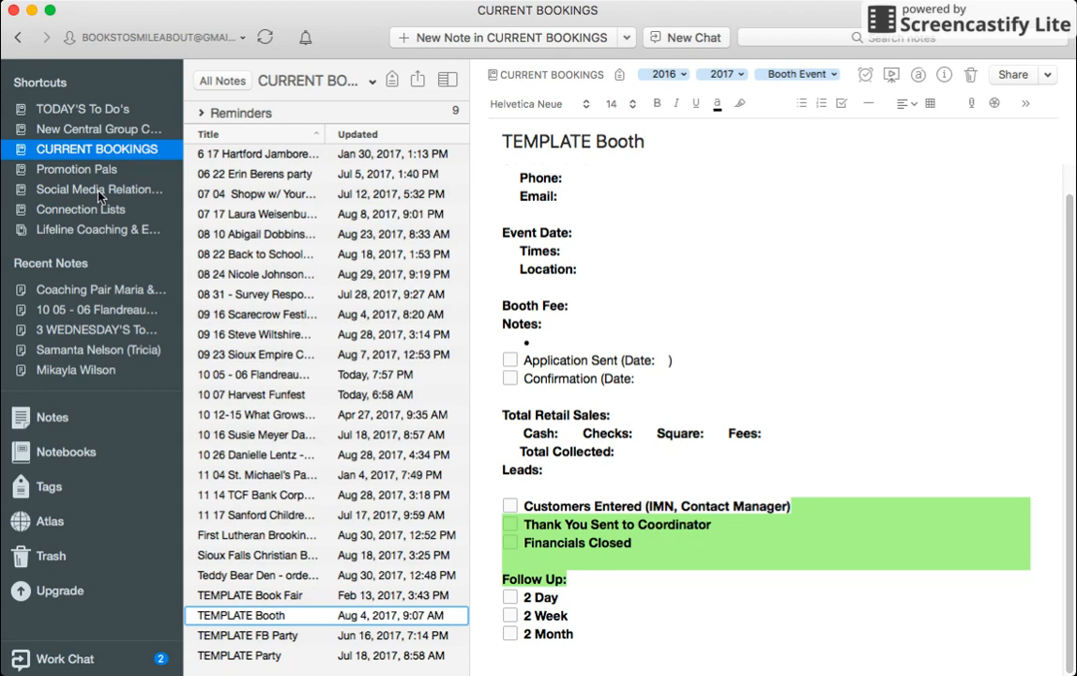
Step: Open the '6 17 Hartford Jamboree Days' note from the CURRENT BOOKINGS notebook
{"action": "left_click", "coordinate": [84, 455]}
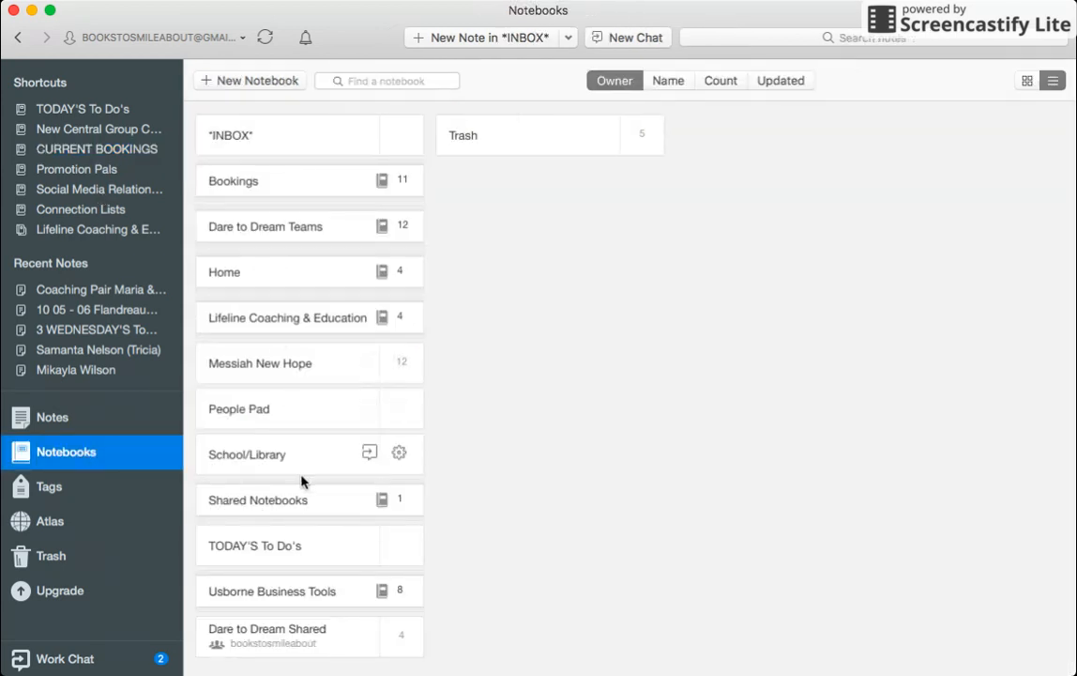
{"action": "left_click", "coordinate": [128, 150]}
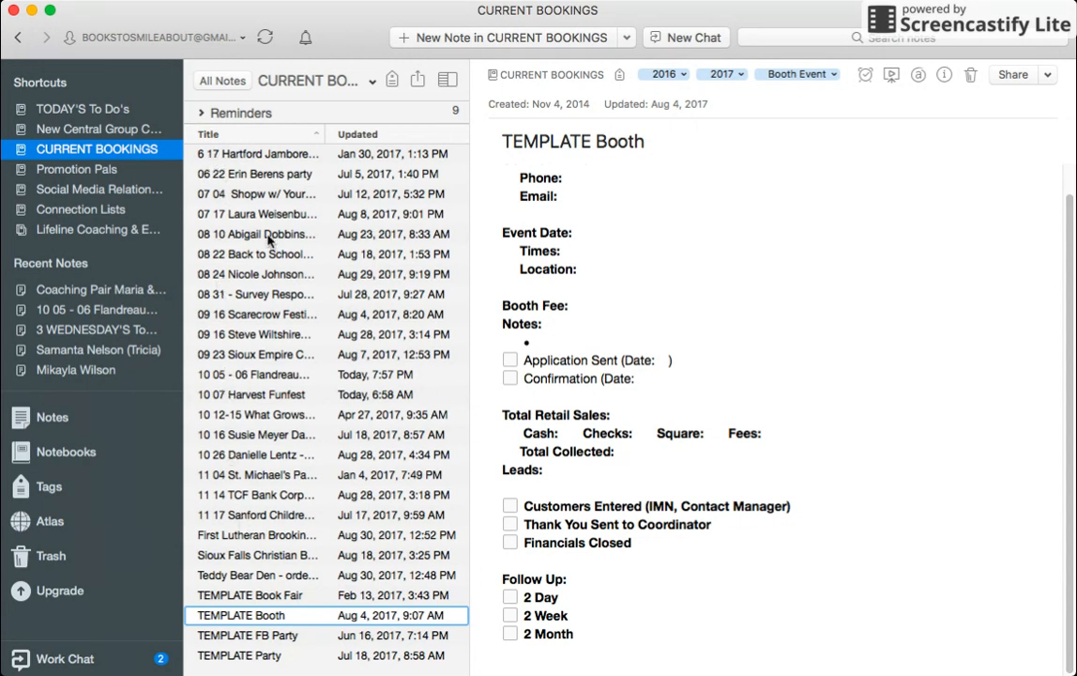
{"action": "left_click", "coordinate": [268, 156]}
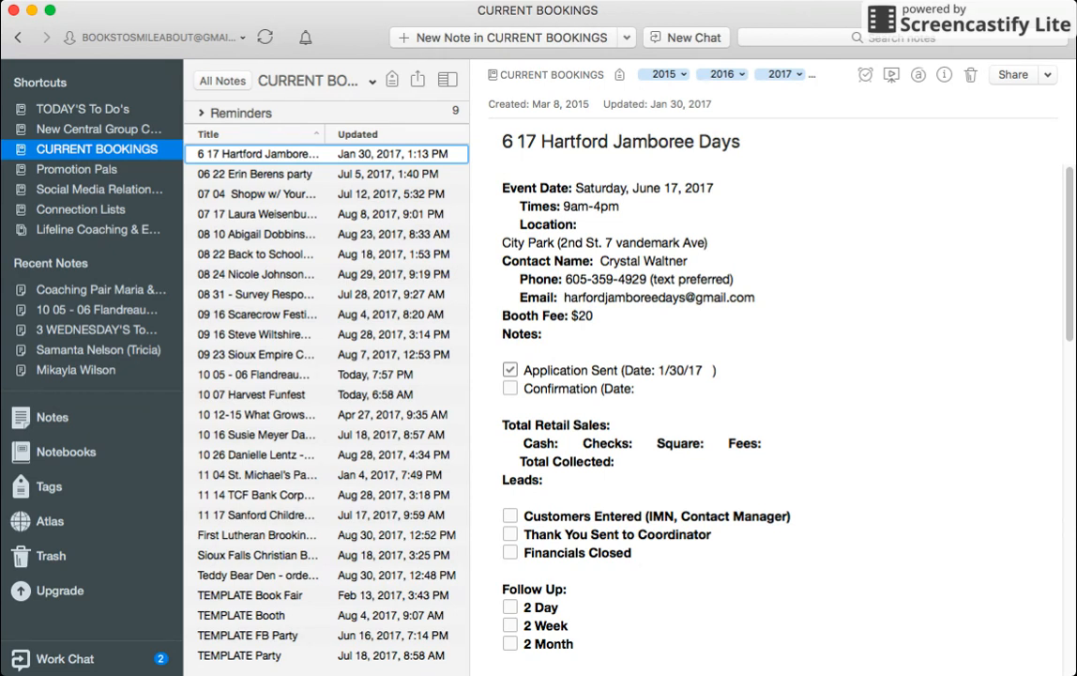
Step: Move the seven notes through the 08 24 booking to another notebook, then open the TEMPLATE Book Fair note
{"action": "left_click", "coordinate": [300, 274], "text": "shift"}
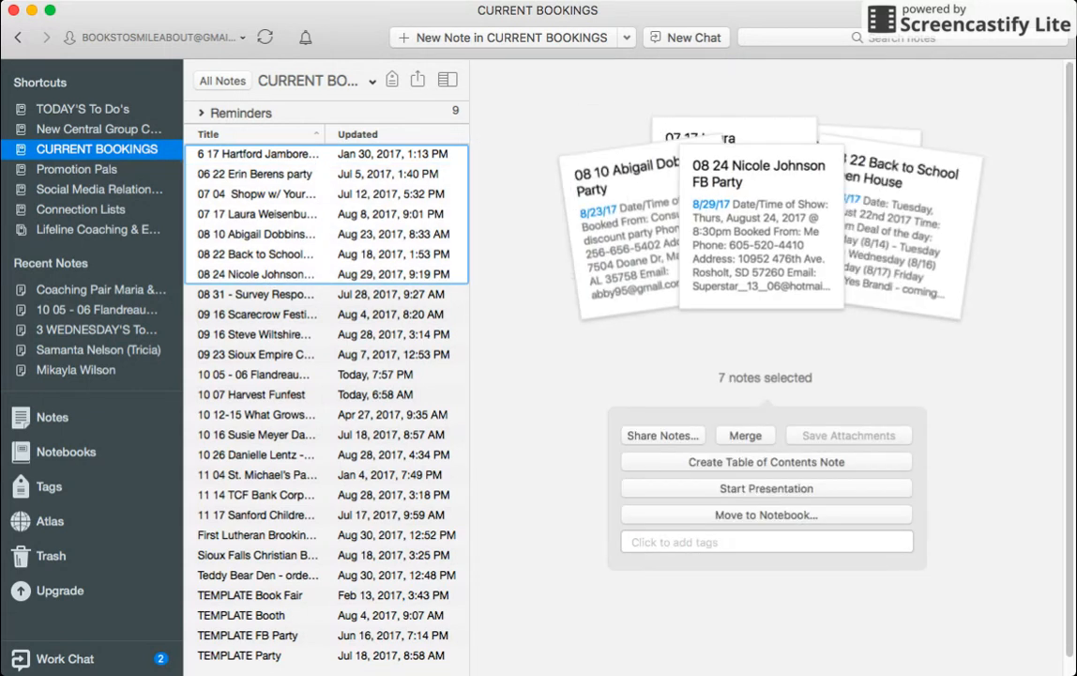
{"action": "left_click", "coordinate": [736, 520]}
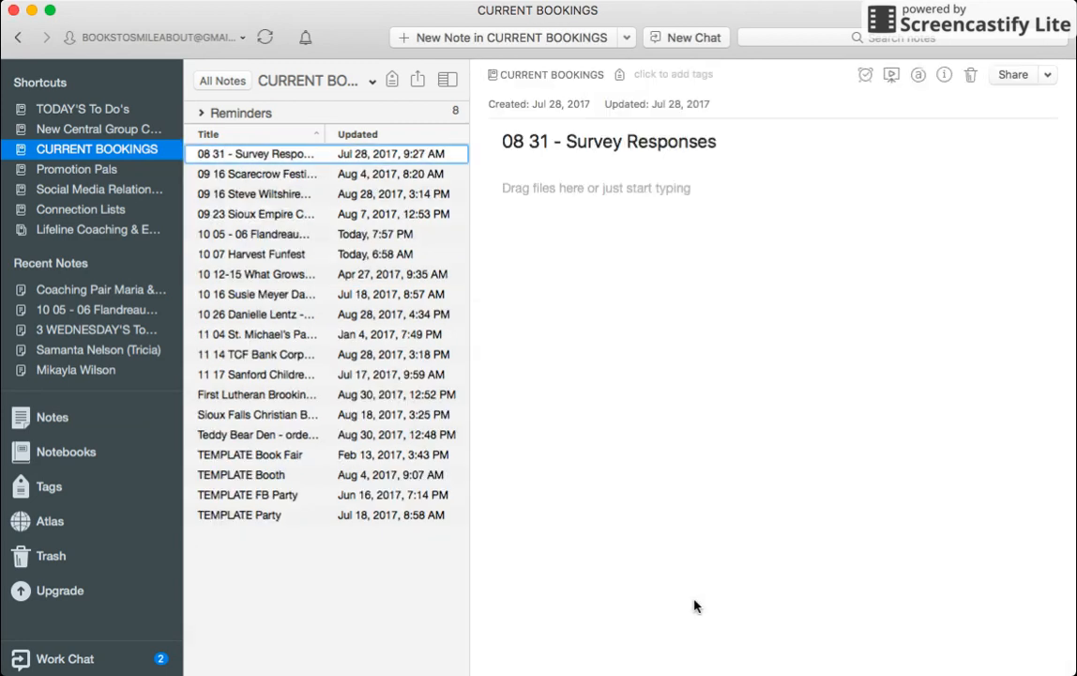
{"action": "left_click", "coordinate": [290, 180]}
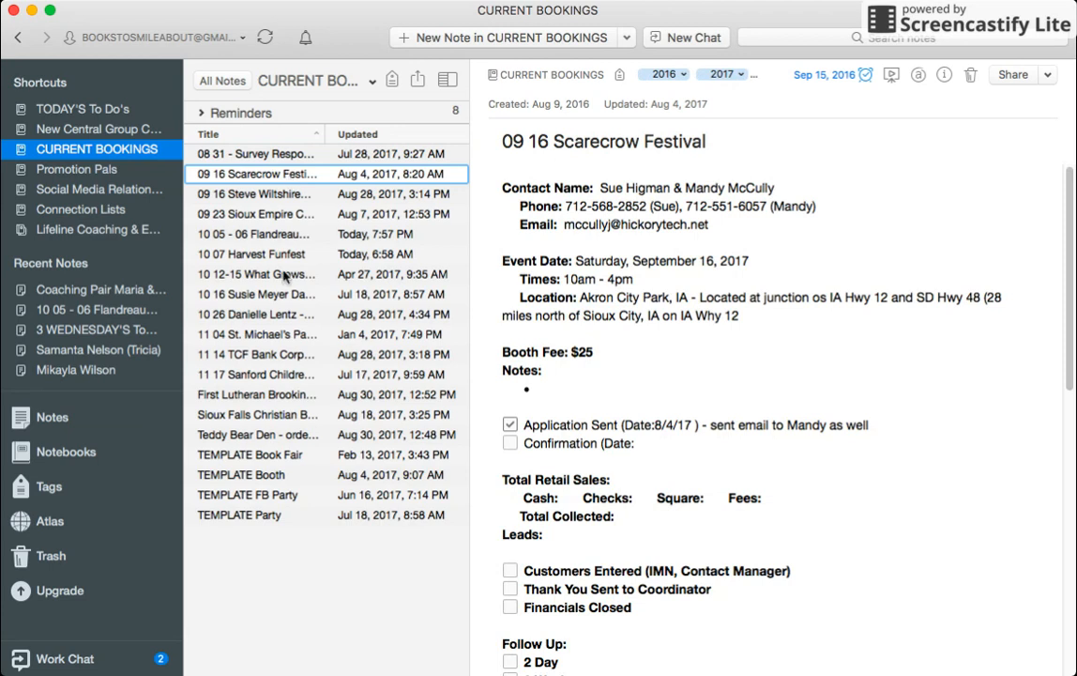
{"action": "left_click", "coordinate": [293, 458]}
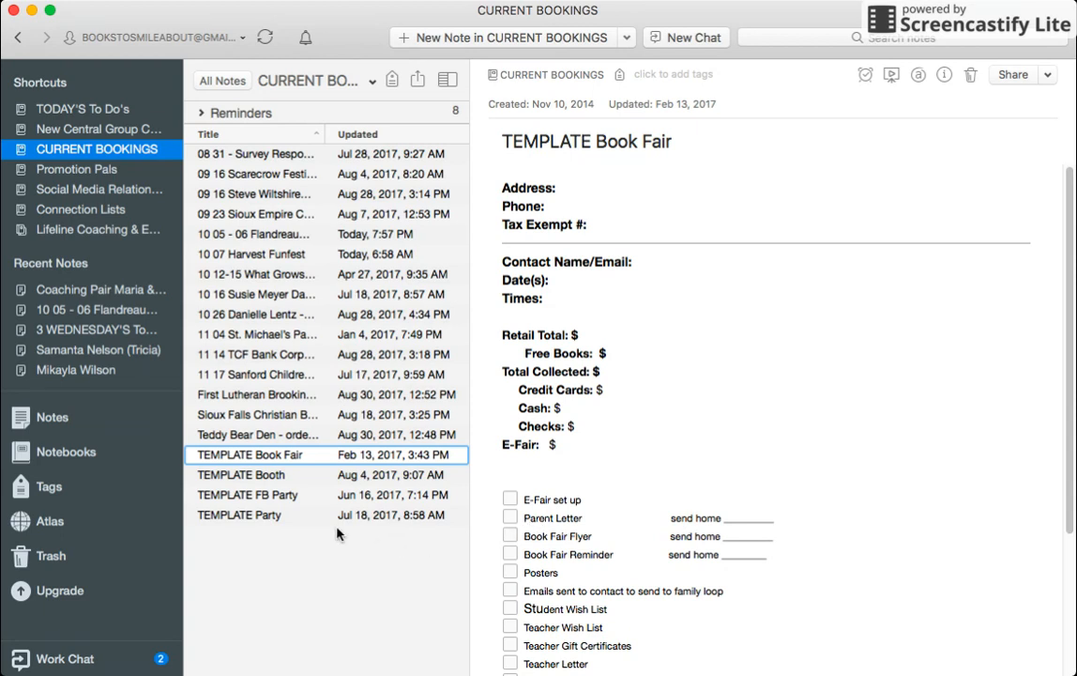
Step: Open TEMPLATE FB Party and select its body from Date/Time of Show through the guest table
{"action": "left_click", "coordinate": [281, 498]}
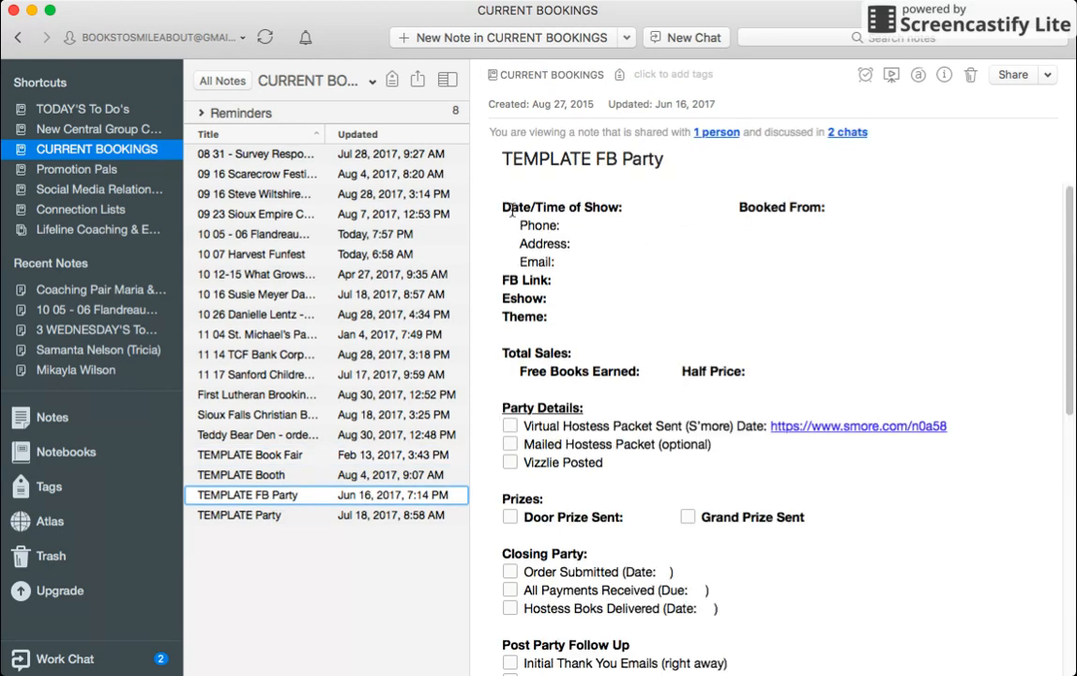
{"action": "left_click_drag", "start_coordinate": [503, 206], "coordinate": [617, 443]}
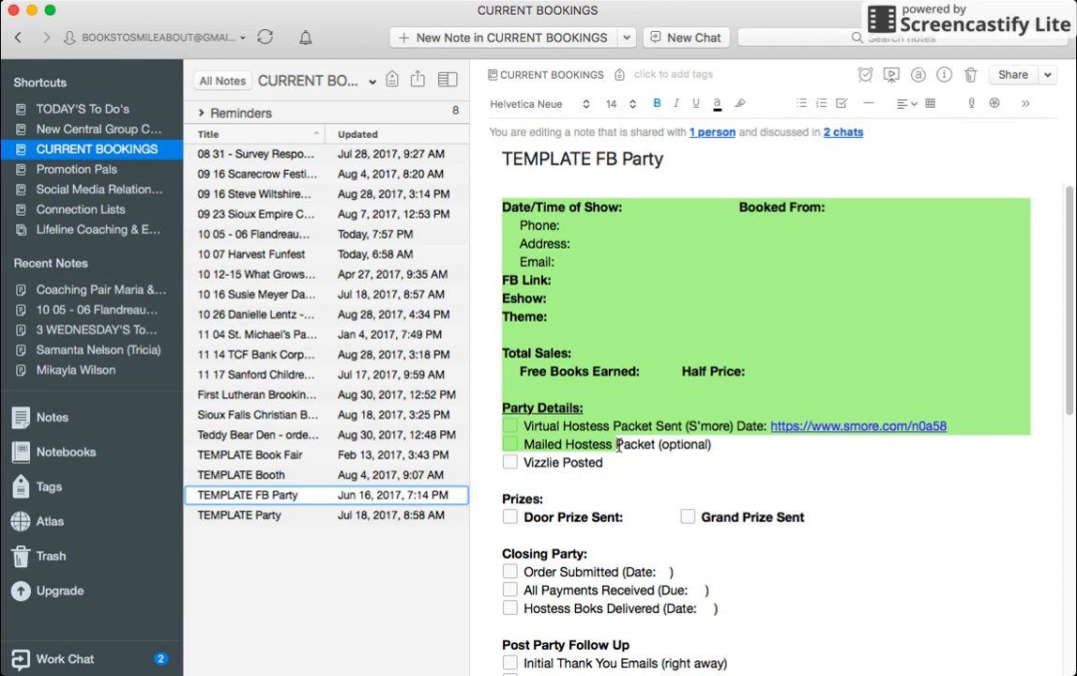
{"action": "left_click", "coordinate": [502, 208]}
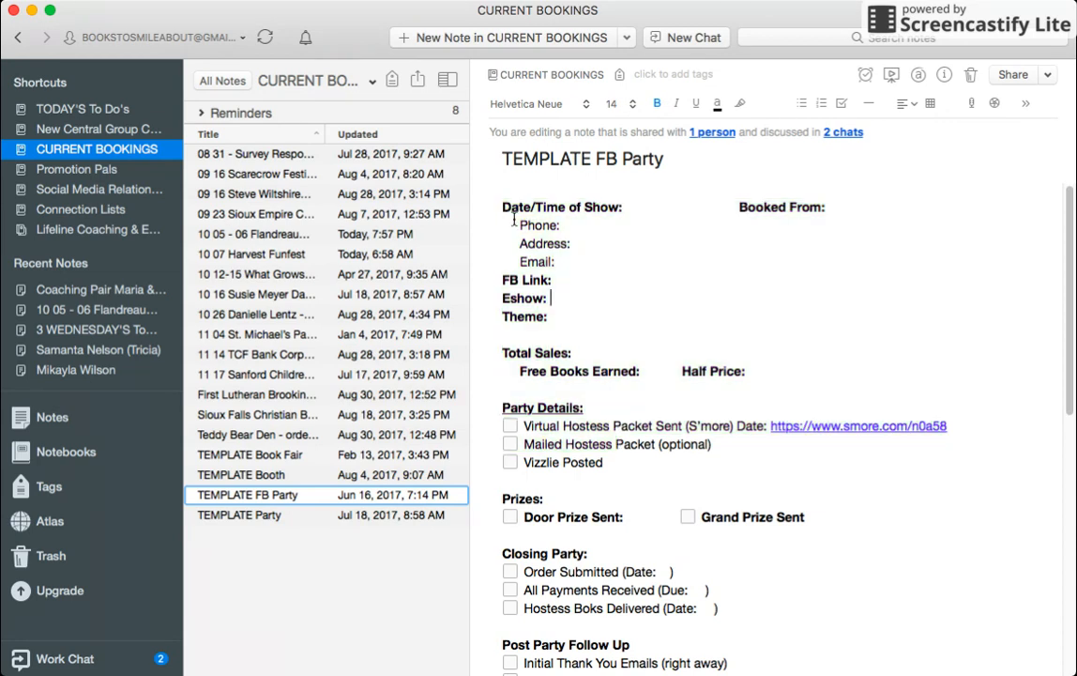
{"action": "left_click_drag", "start_coordinate": [503, 208], "coordinate": [620, 674]}
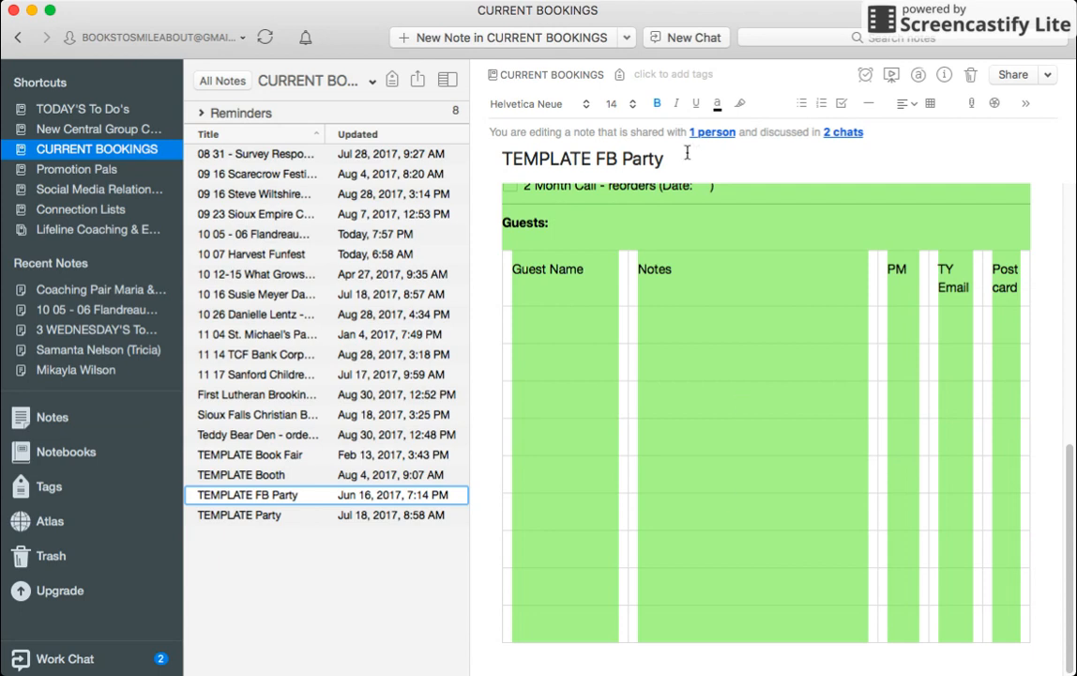
Step: Create a new note from the pasted FB Party template, titled '10 15' plus the hostess's name
{"action": "left_click", "coordinate": [532, 40]}
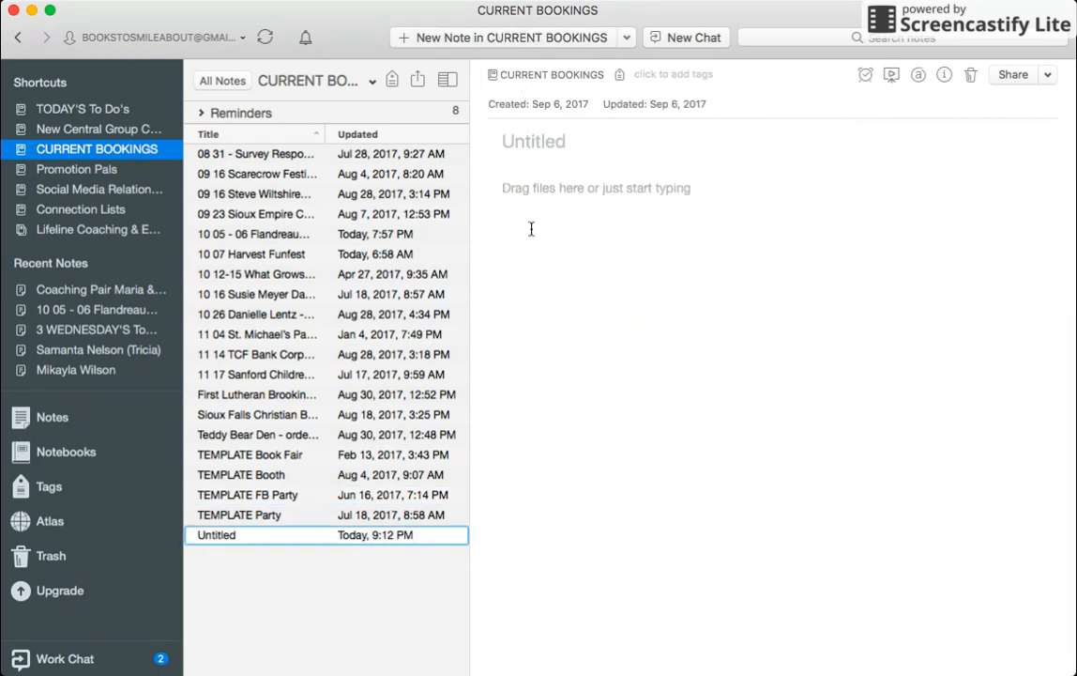
{"action": "key", "text": "cmd+v"}
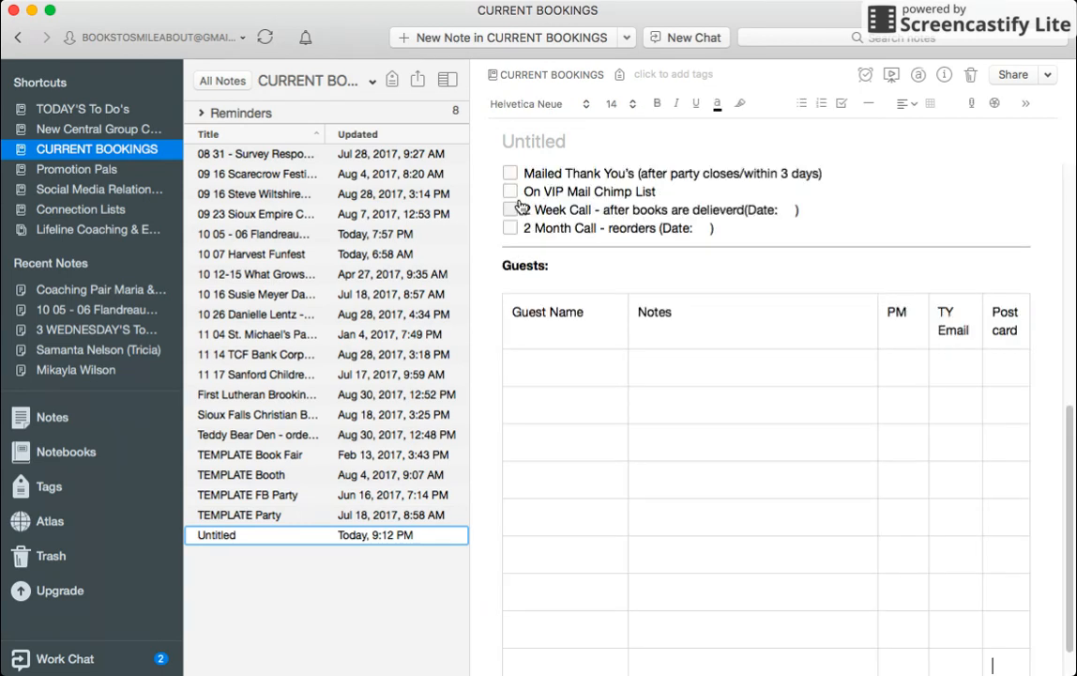
{"action": "left_click_drag", "start_coordinate": [1072, 434], "coordinate": [1060, 128]}
{"action": "left_click", "coordinate": [548, 147]}
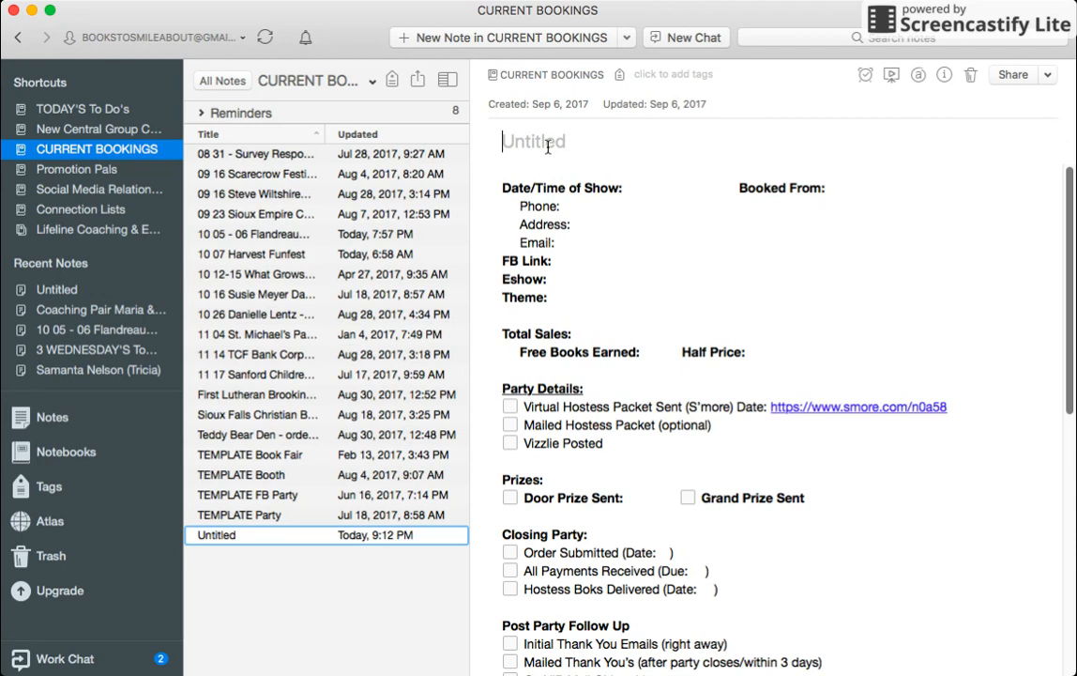
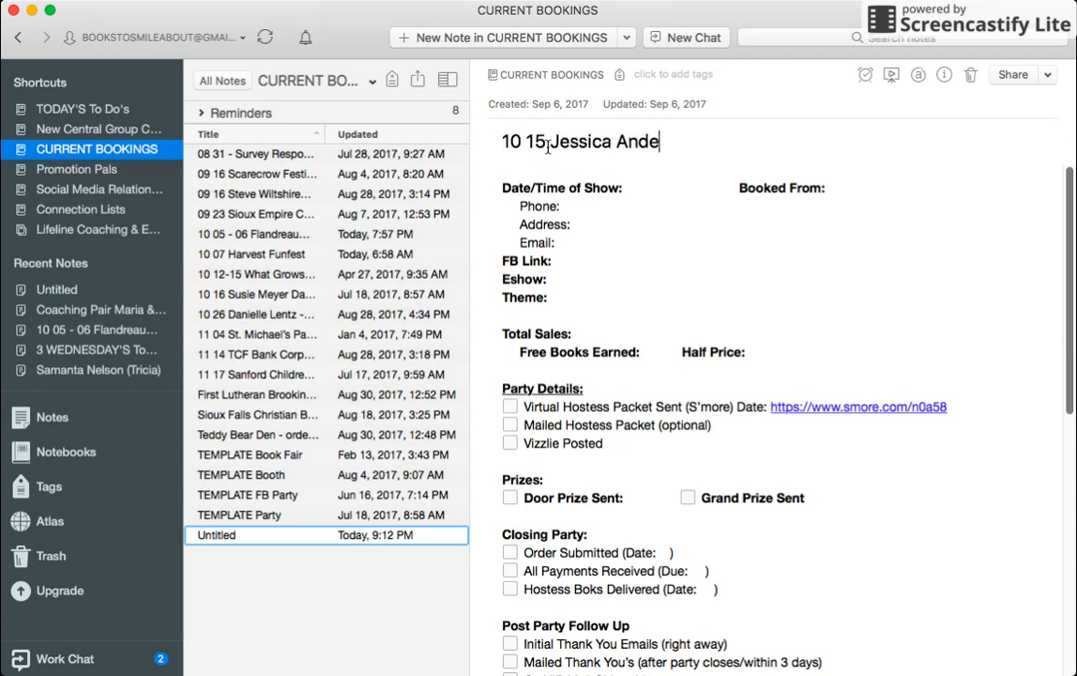
Step: Tick Virtual Hostess Packet Sent and Order Submitted, and append '- Start host coaching' to the title
{"action": "left_click", "coordinate": [510, 408]}
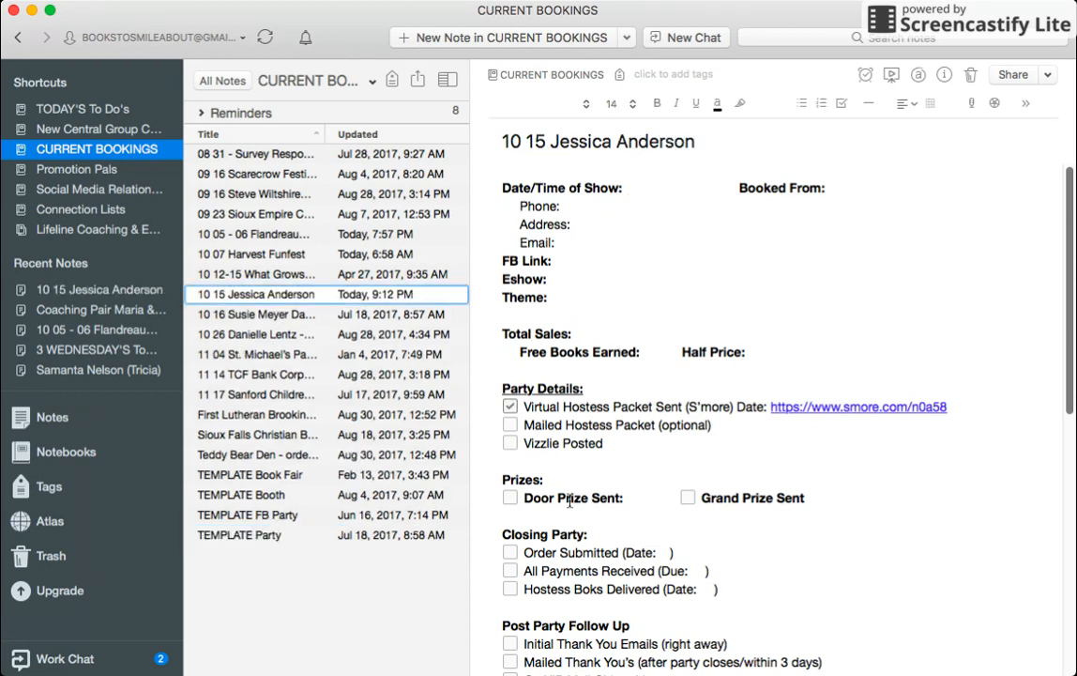
{"action": "left_click", "coordinate": [509, 553]}
{"action": "left_click", "coordinate": [692, 143]}
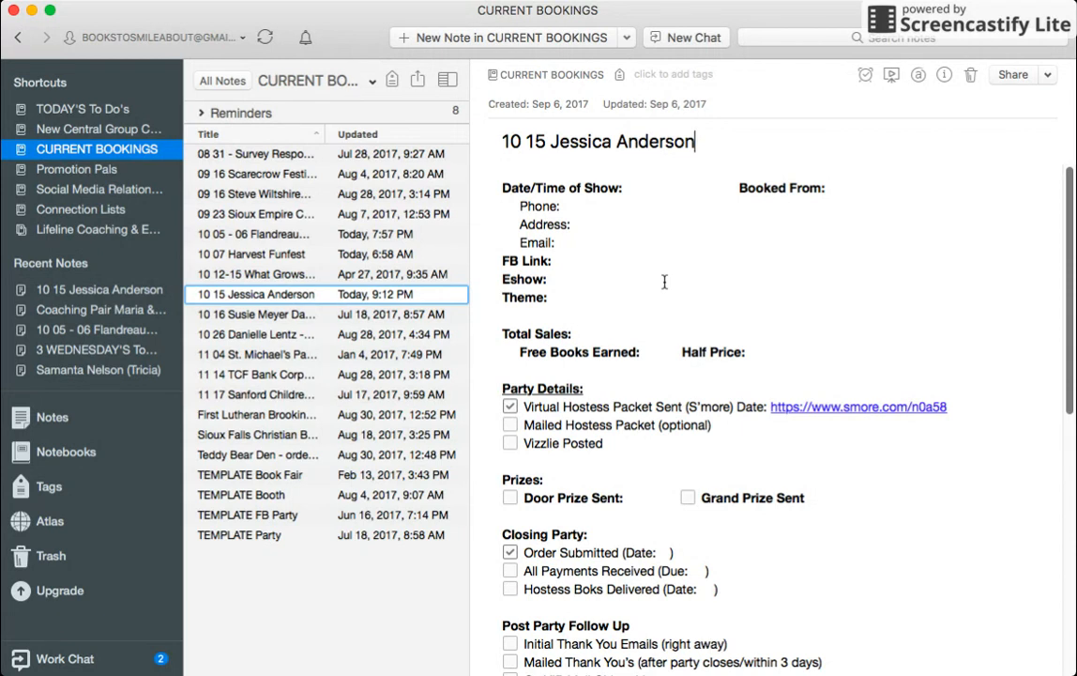
{"action": "type", "text": "- Start host coaching"}
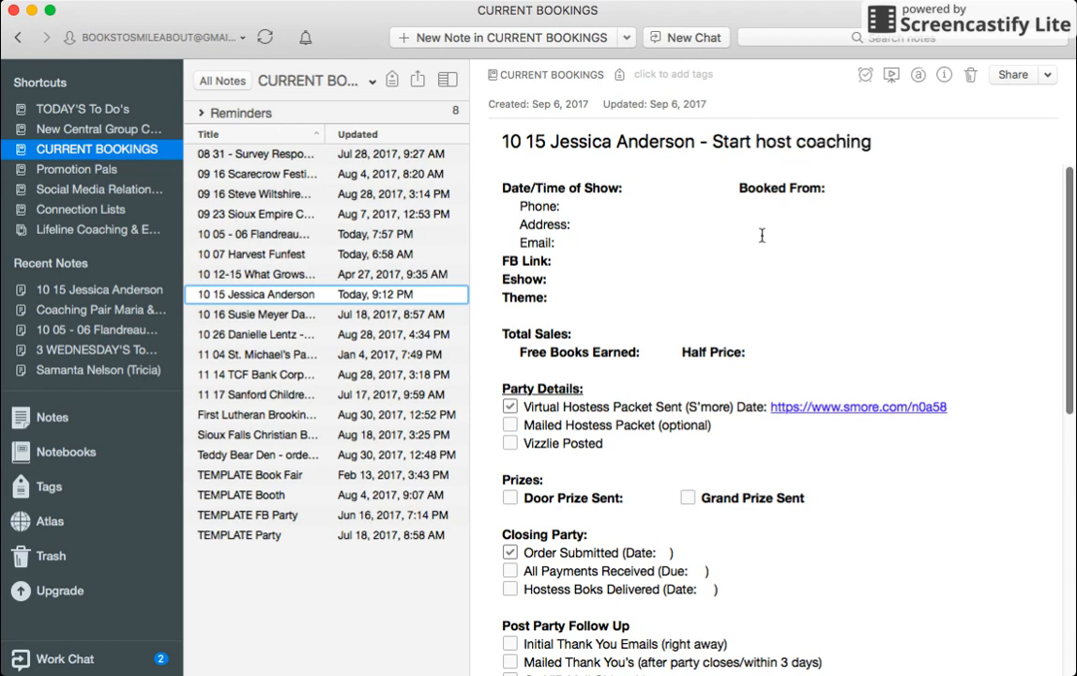
Step: Set a reminder for Mon, Oct 9 on the 10 15 host-coaching note
{"action": "left_click", "coordinate": [865, 75]}
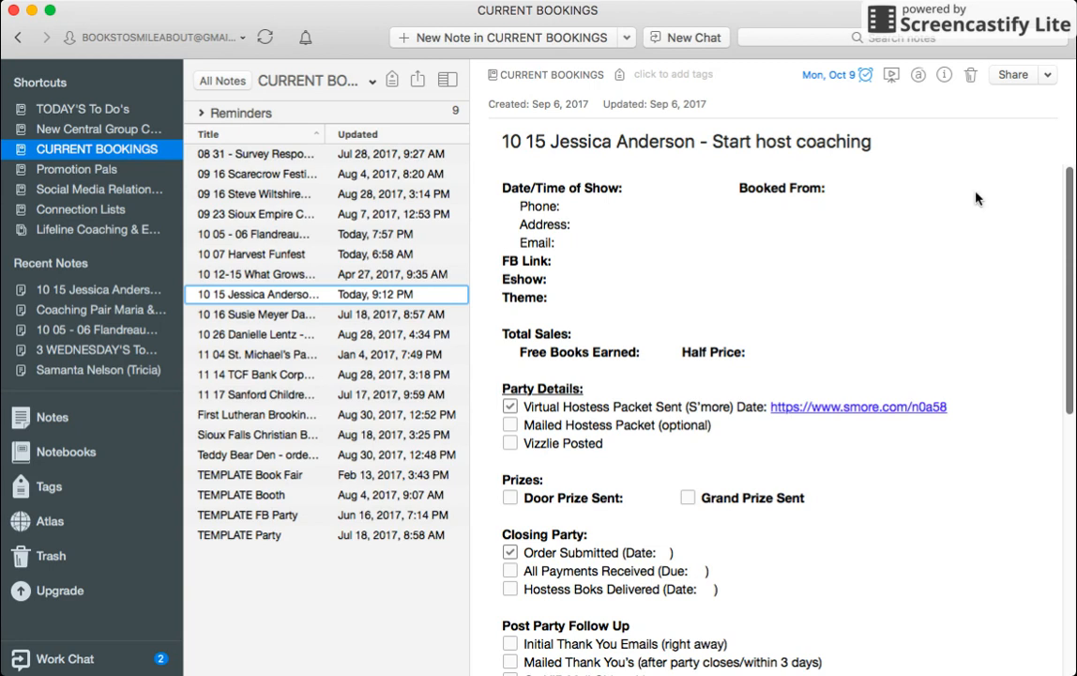
{"action": "left_click", "coordinate": [887, 202]}
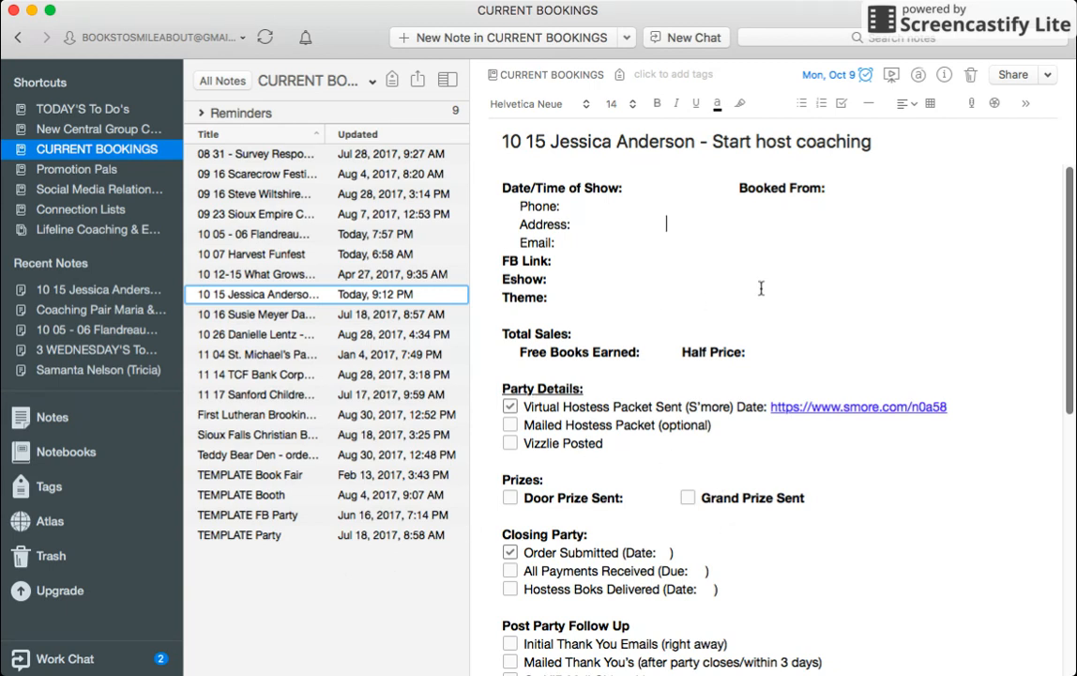
Step: Open the 10 05 - 06 Flandreau Book Fair note and scroll down to its earlier fair's sales totals
{"action": "left_click", "coordinate": [403, 434]}
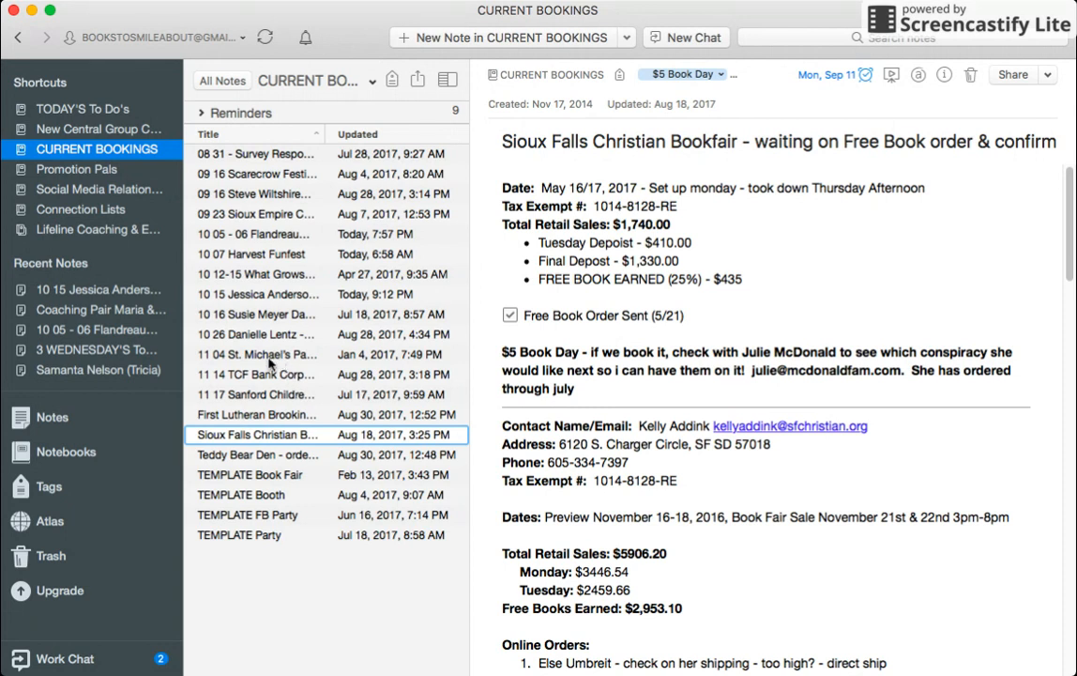
{"action": "left_click", "coordinate": [249, 232]}
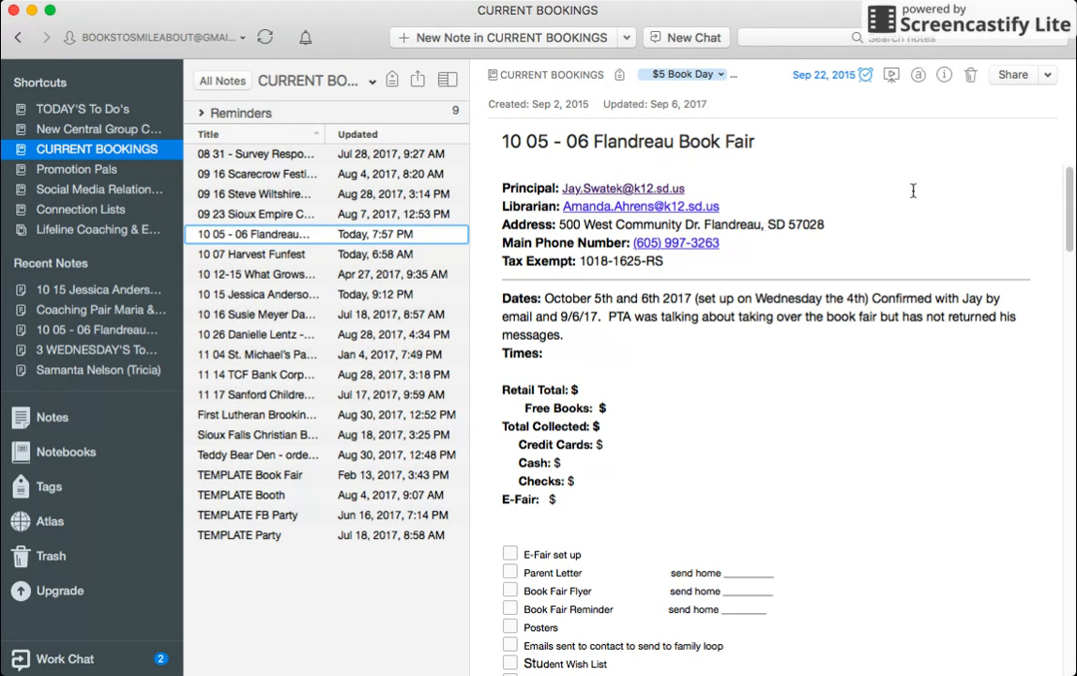
{"action": "scroll", "coordinate": [1067, 215], "scroll_direction": "down", "scroll_amount": 2}
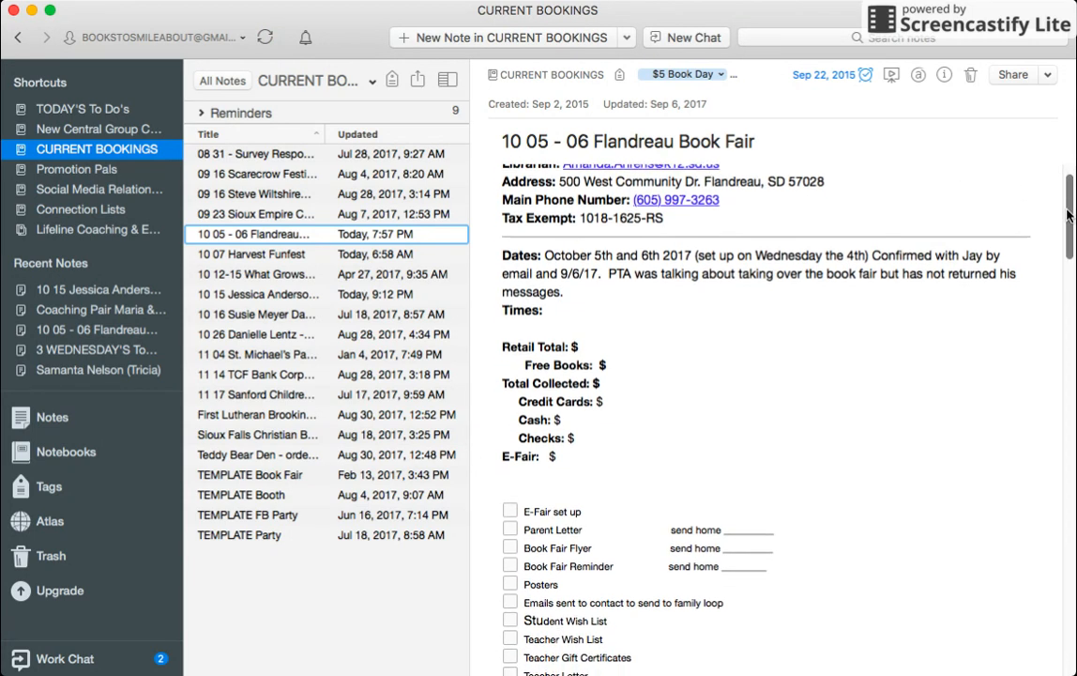
{"action": "scroll", "coordinate": [1067, 215], "scroll_direction": "up", "scroll_amount": 2}
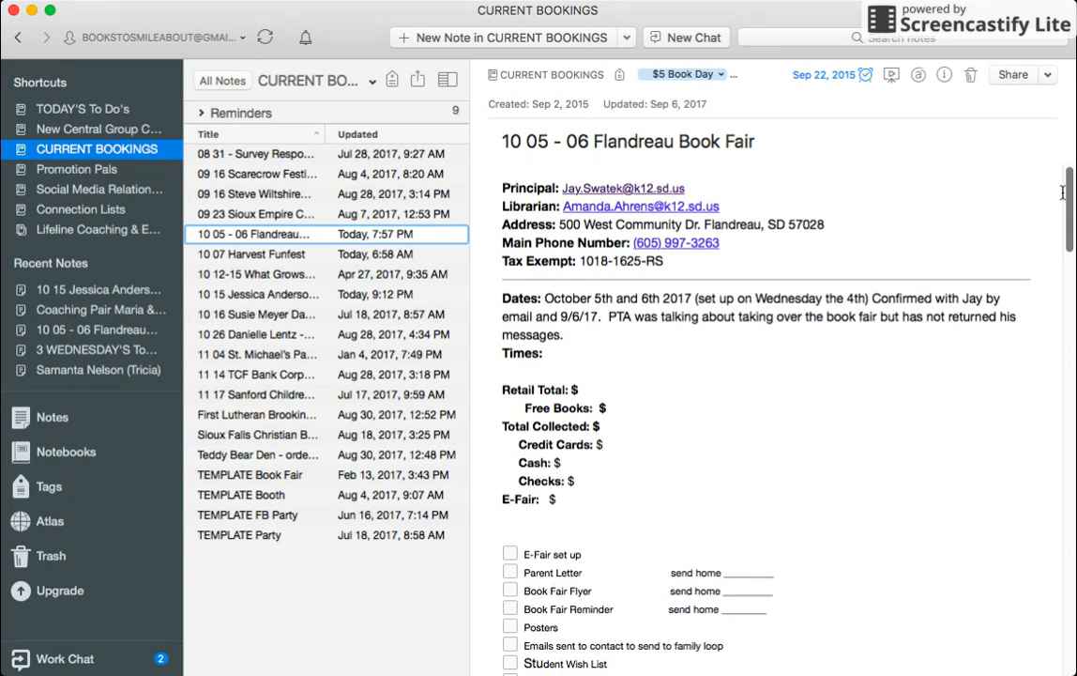
{"action": "scroll", "coordinate": [1056, 205], "scroll_direction": "down", "scroll_amount": 1}
{"action": "scroll", "coordinate": [1051, 212], "scroll_direction": "down", "scroll_amount": 5}
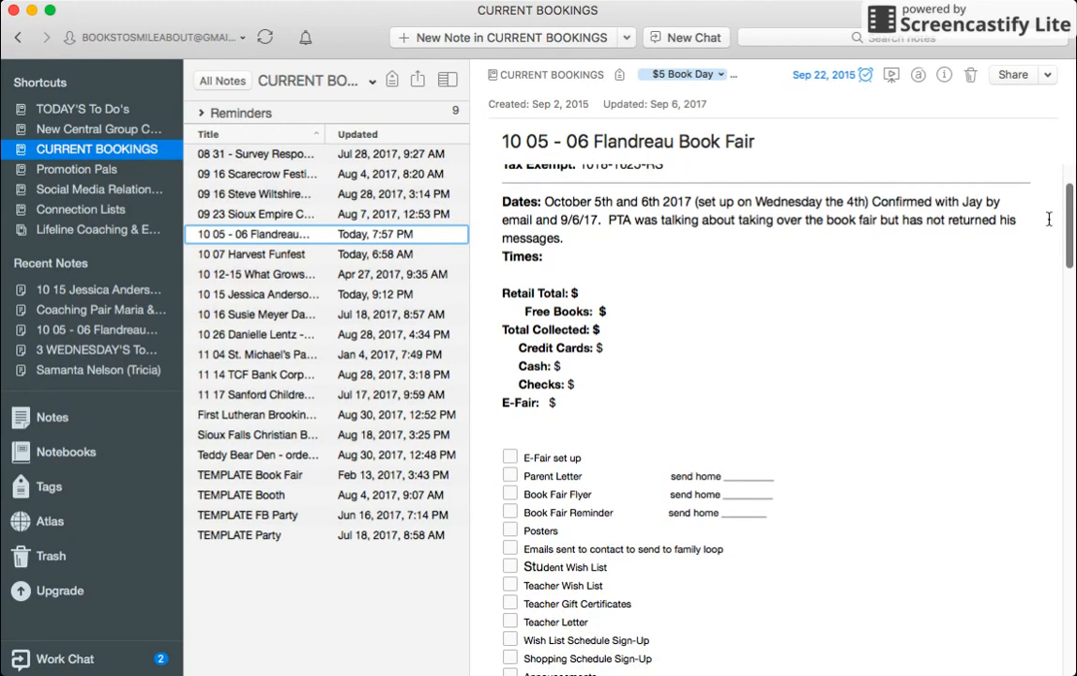
{"action": "scroll", "coordinate": [1042, 231], "scroll_direction": "down", "scroll_amount": 5}
{"action": "scroll", "coordinate": [1032, 253], "scroll_direction": "down", "scroll_amount": 15}
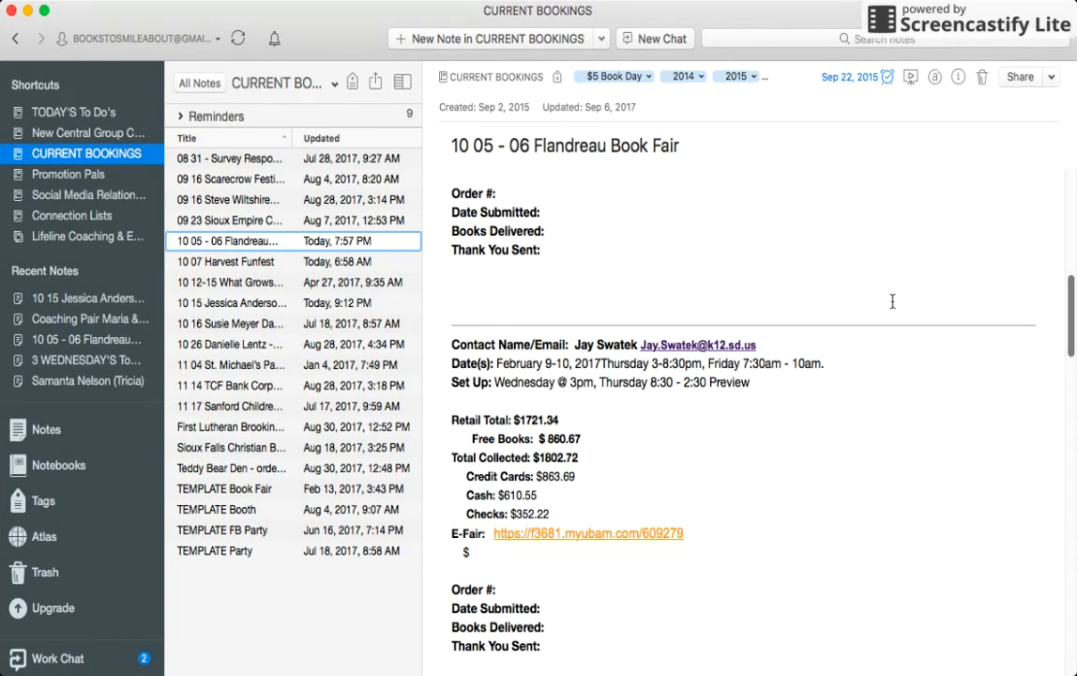
Step: Insert a horizontal divider on the blank line below the Set Up details
{"action": "left_click", "coordinate": [745, 405]}
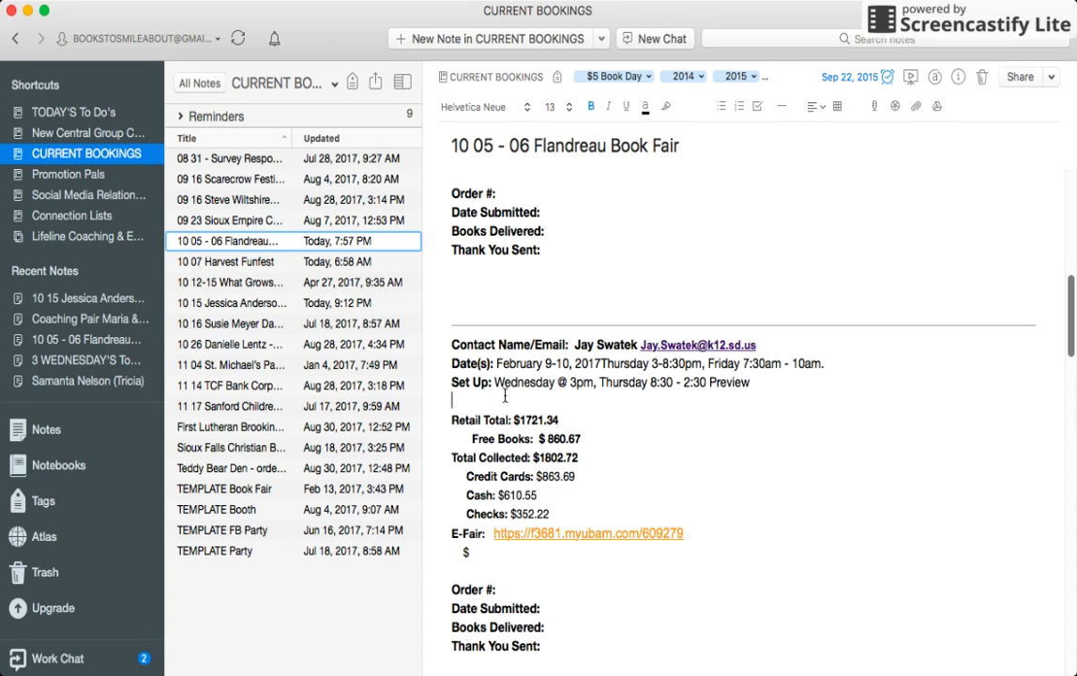
{"action": "left_click", "coordinate": [781, 110]}
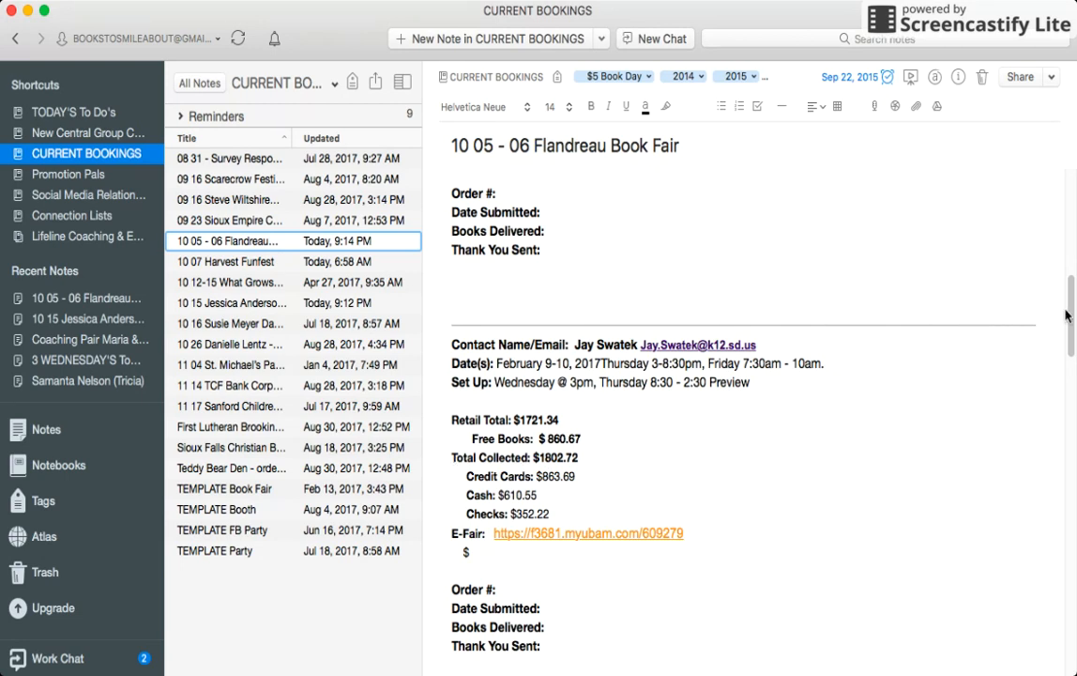
{"action": "left_click_drag", "start_coordinate": [1065, 314], "coordinate": [1022, 111]}
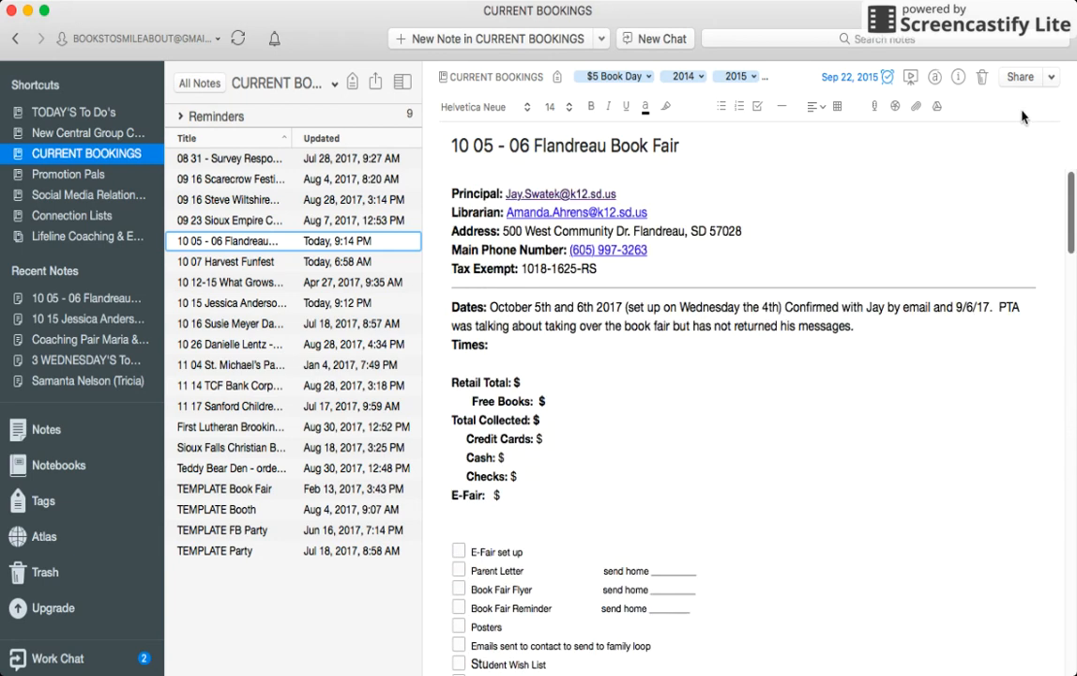